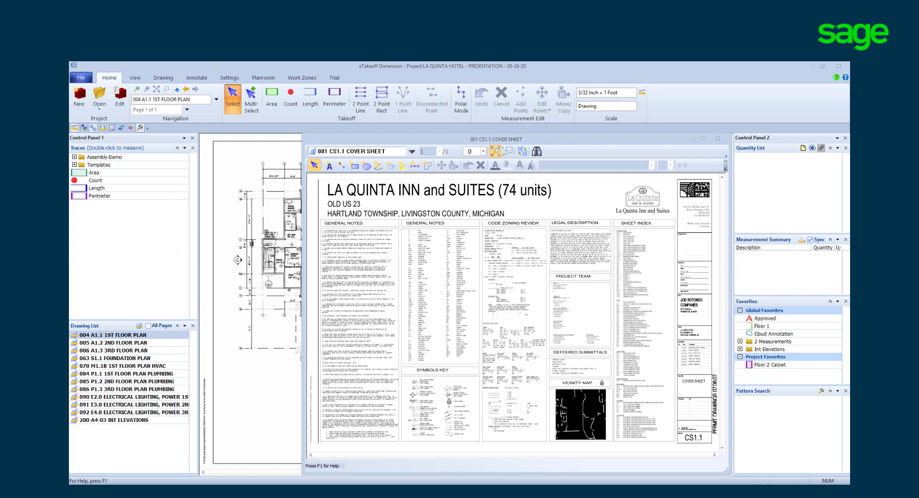
- Open the saved Elevation Detail Page view
left_click(537, 153)
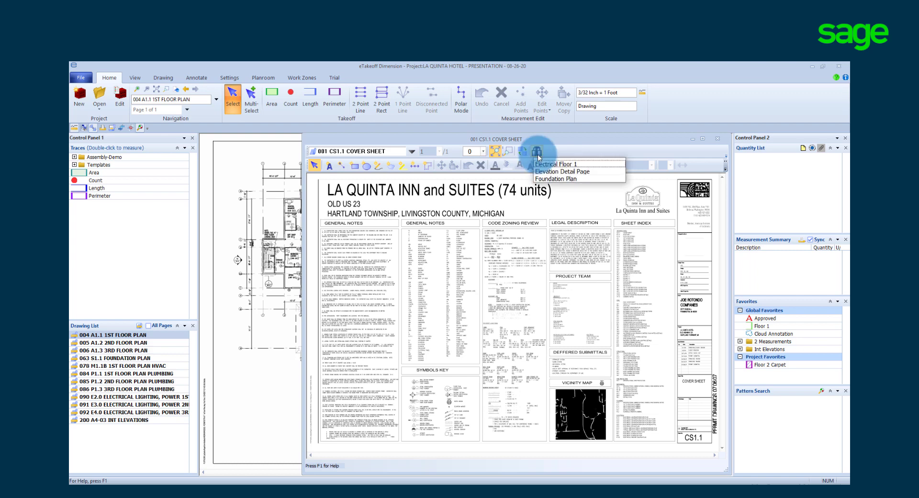
left_click(555, 172)
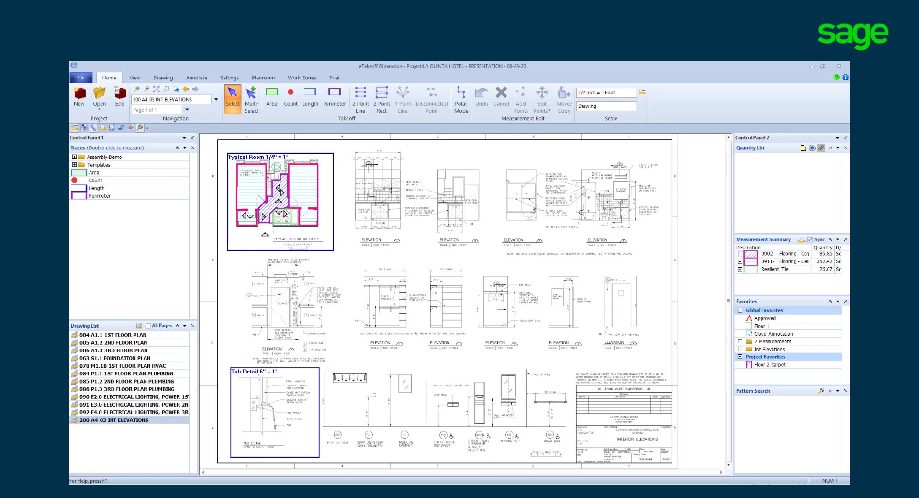
- Move the hallway carpet area's corner beside the stove to the revised cabinet line and rename the measurement Revision 1-Hallway
scroll(252, 184, "up", 6)
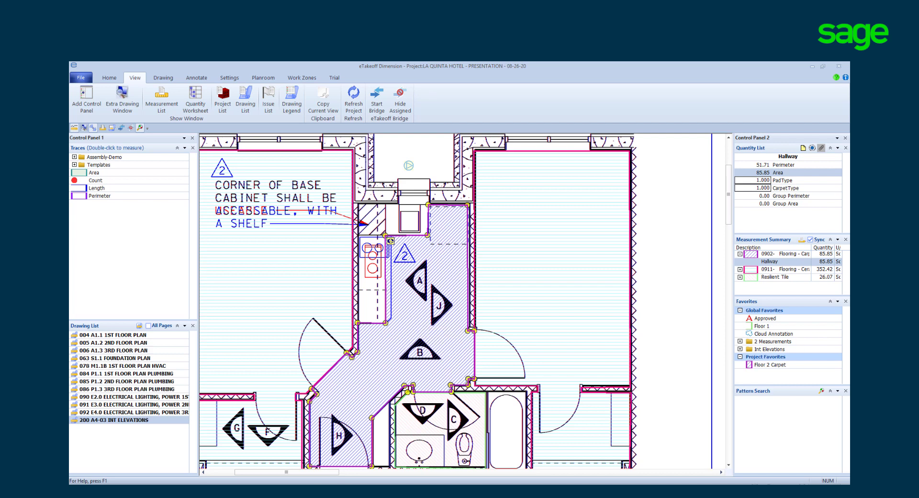
left_click_drag(385, 235, 396, 239)
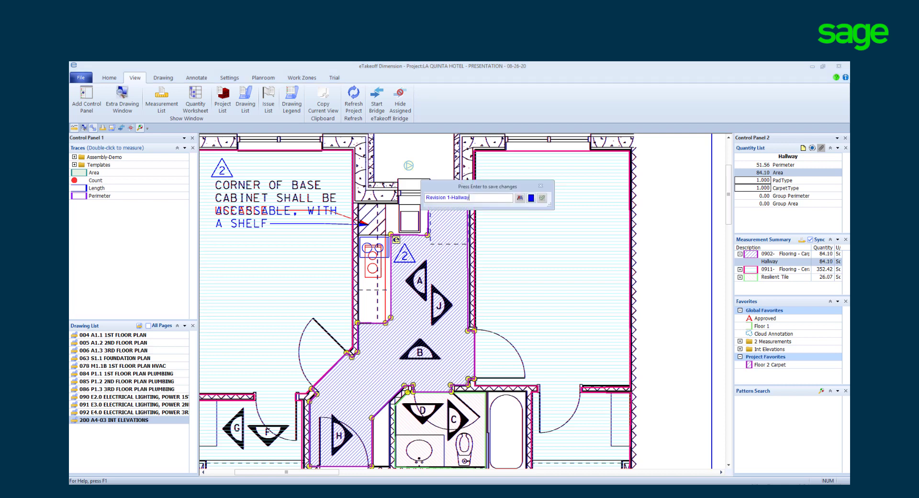
key("Return")
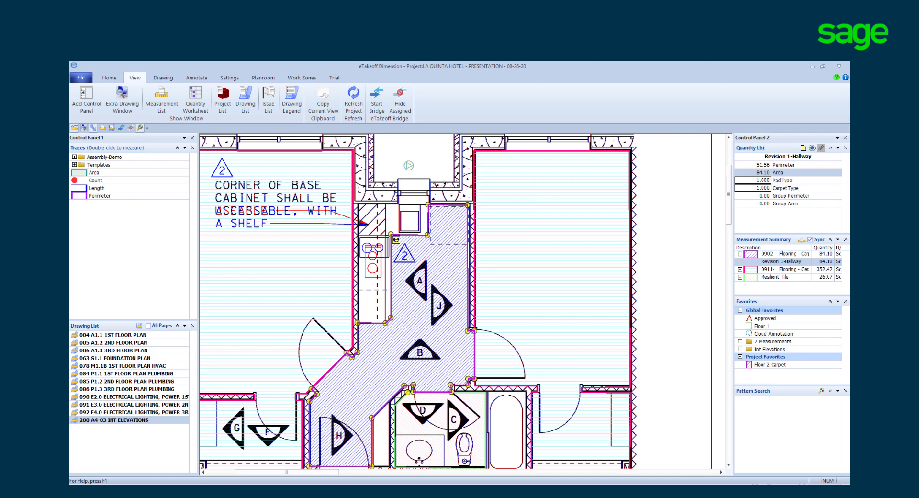
- Follow the linked marker above the room to the 1st floor plan and outline the whole Pool Area with the Non Slip Ceramic Tile trace
left_click(409, 167)
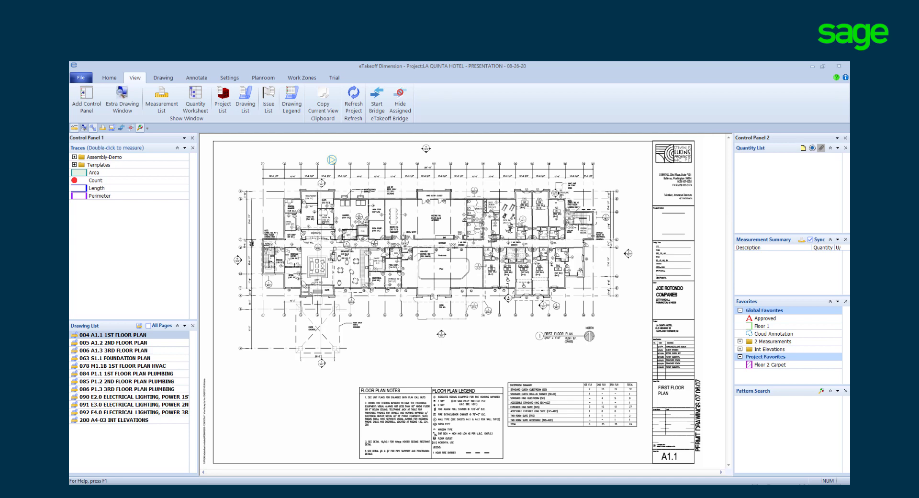
scroll(439, 273, "up", 4)
left_click(74, 157)
left_click(84, 164)
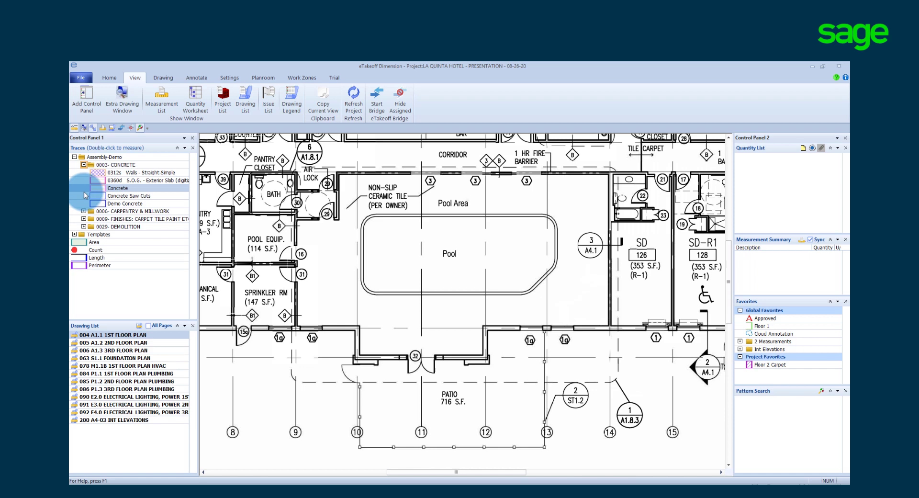
left_click(84, 219)
double_click(126, 241)
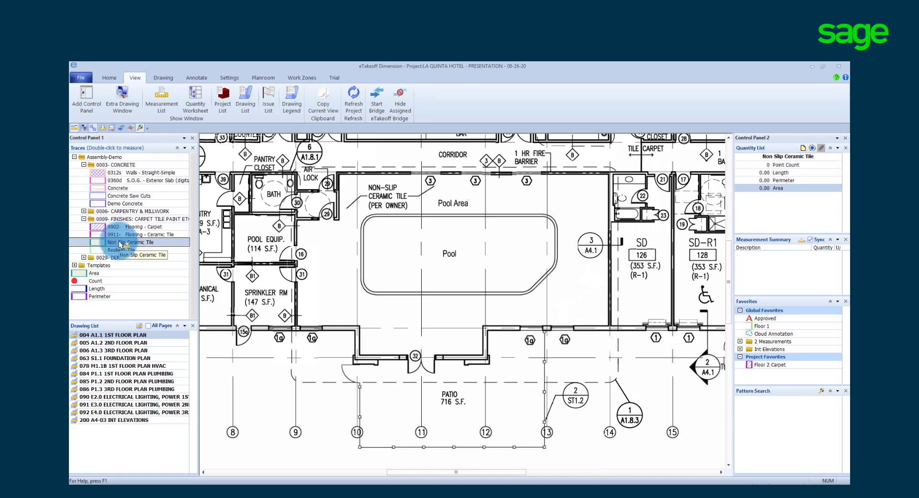
left_click(339, 175)
left_click(608, 175)
left_click(608, 325)
left_click(482, 325)
left_click(483, 354)
left_click(359, 354)
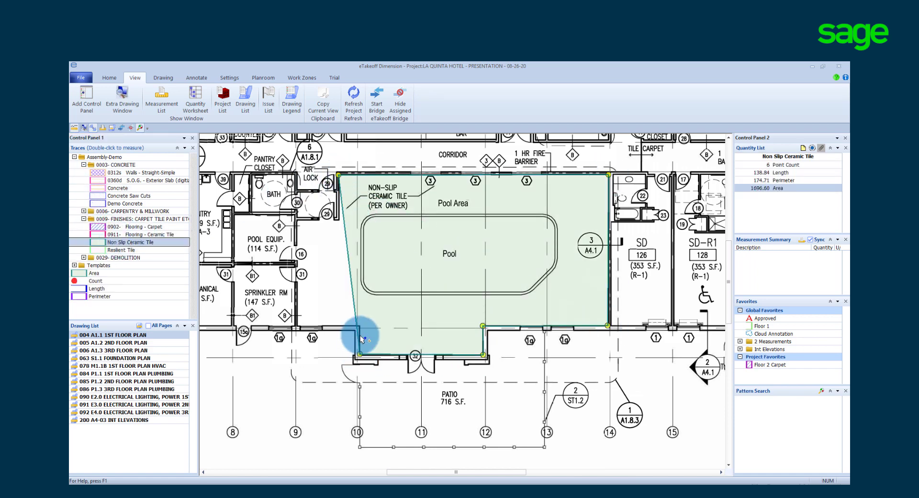
left_click(359, 325)
left_click(297, 325)
left_click(297, 219)
double_click(339, 220)
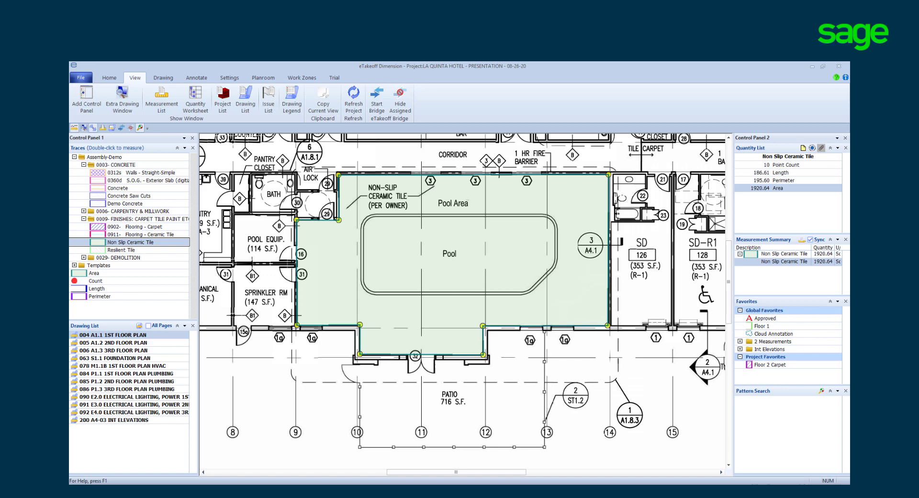
- Trace the pool's rounded outline inside the Non Slip Ceramic Tile area to cut it out of the measurement
left_click(358, 209)
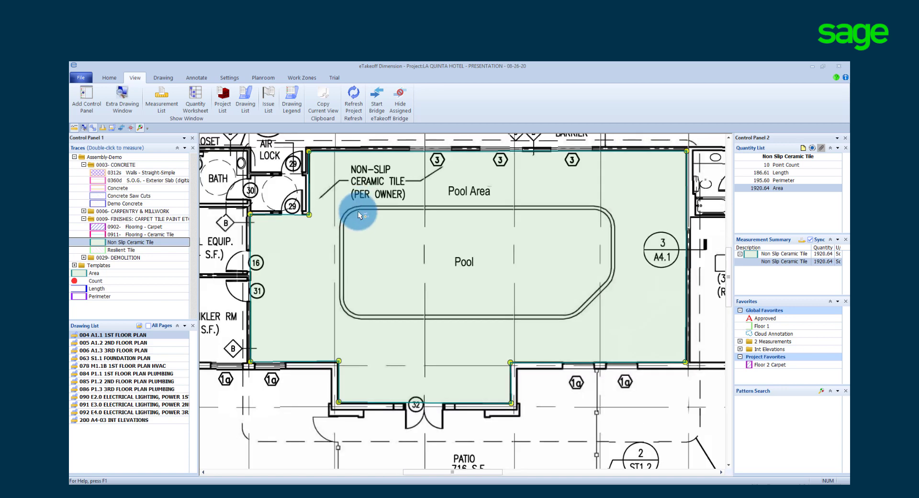
left_click(348, 213)
left_click(344, 225)
left_click(344, 299)
left_click(348, 310)
left_click(359, 314)
mouse_move(556, 318)
left_mouse_down()
mouse_move(603, 280)
mouse_move(606, 215)
left_mouse_up()
left_click(592, 209)
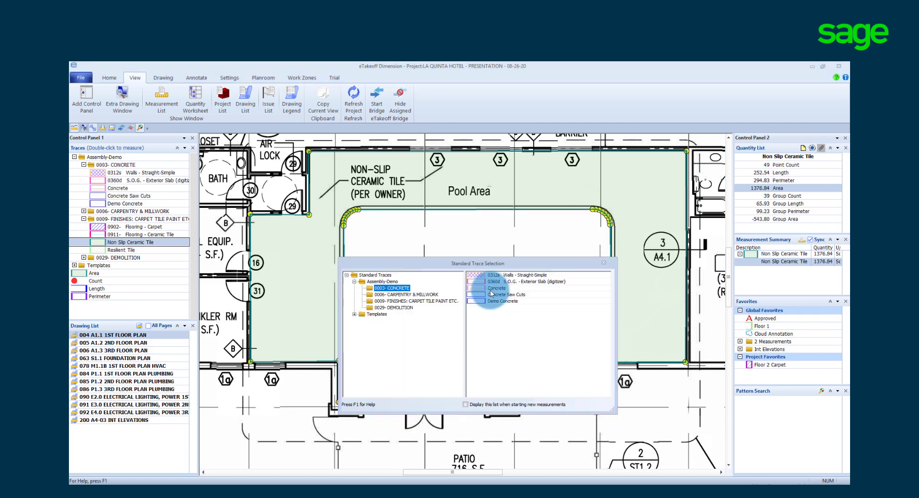
- Measure the pool cutout with the Concrete trace and name it Pool
left_click(492, 288)
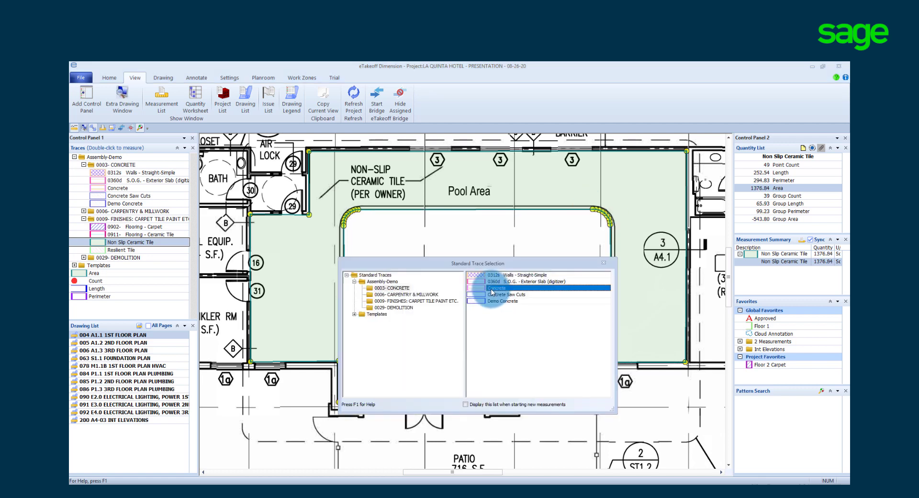
double_click(492, 289)
type("Poo")
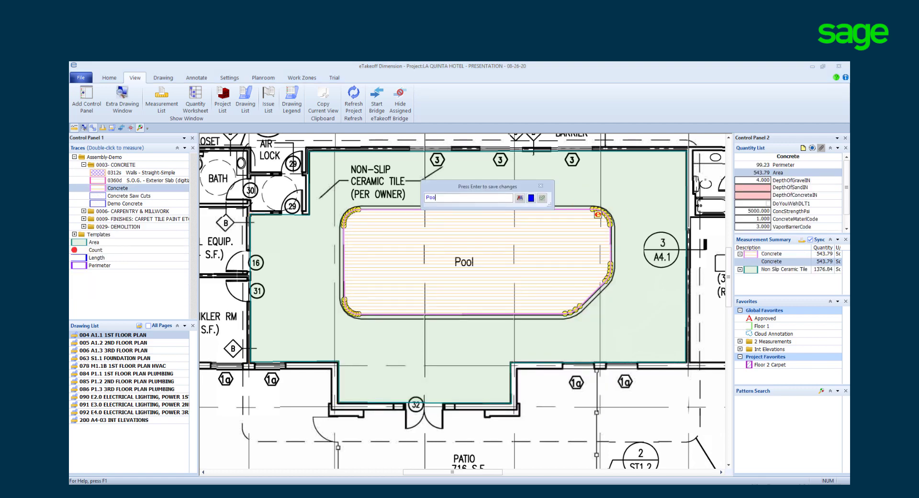
- Name the surrounding Non Slip Ceramic Tile measurement Pool Area
type("Poo")
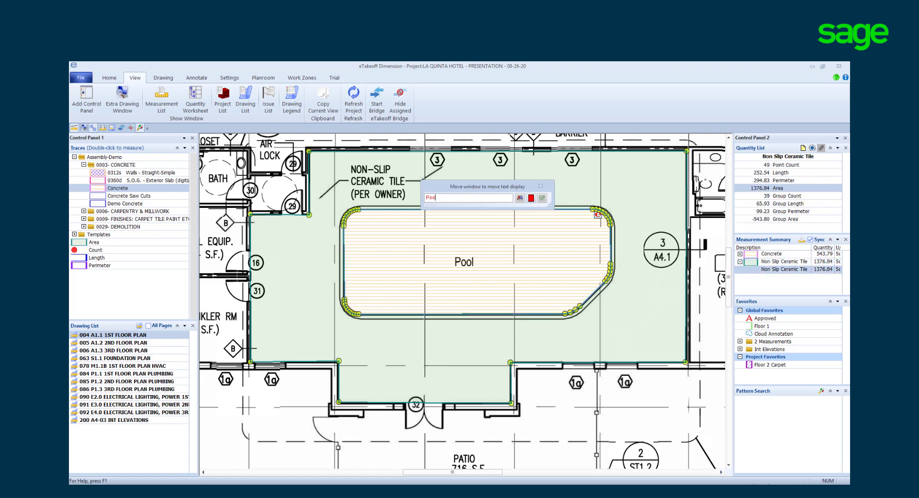
type("l Area")
key("Return")
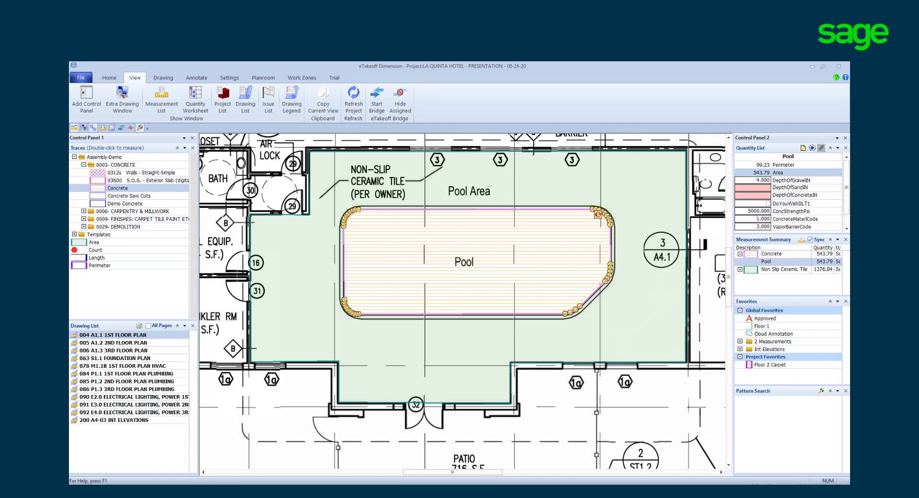
- Set the Pool concrete's sand depth to 4 in and concrete depth to 6 in, keeping the remaining assembly values
left_click(493, 245)
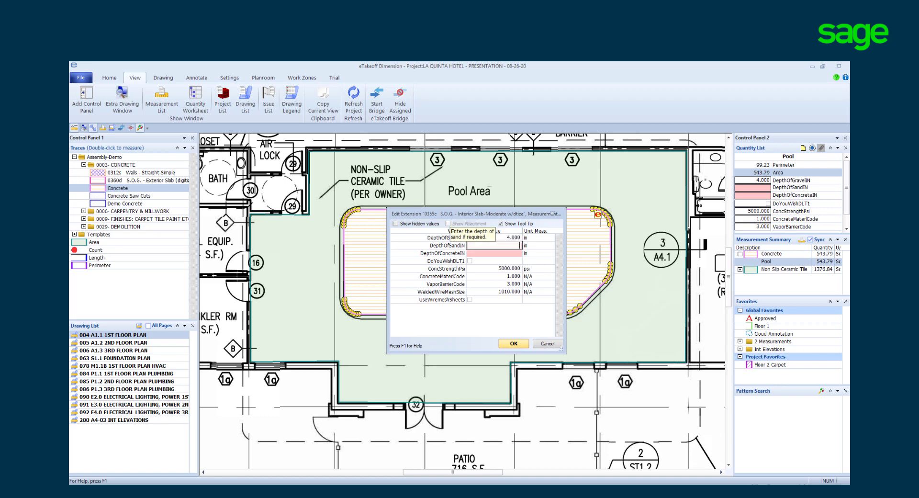
key("Return")
type("6")
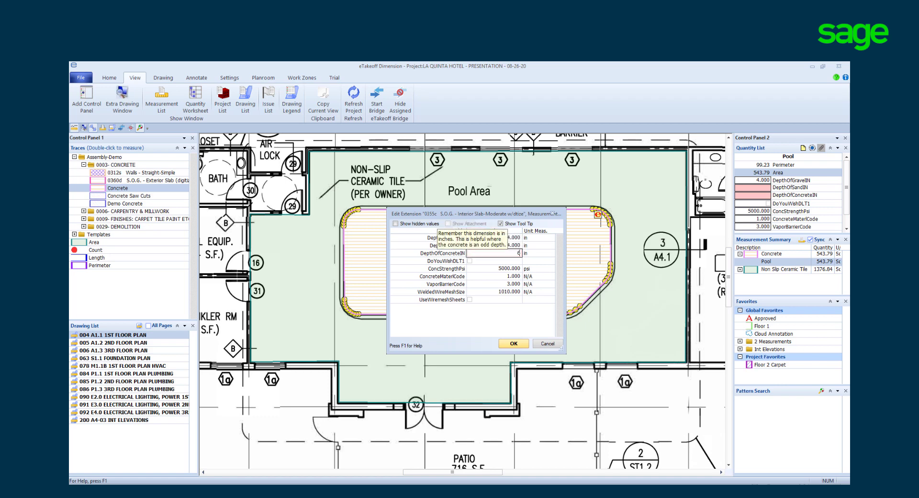
key("Return")
key("Return")
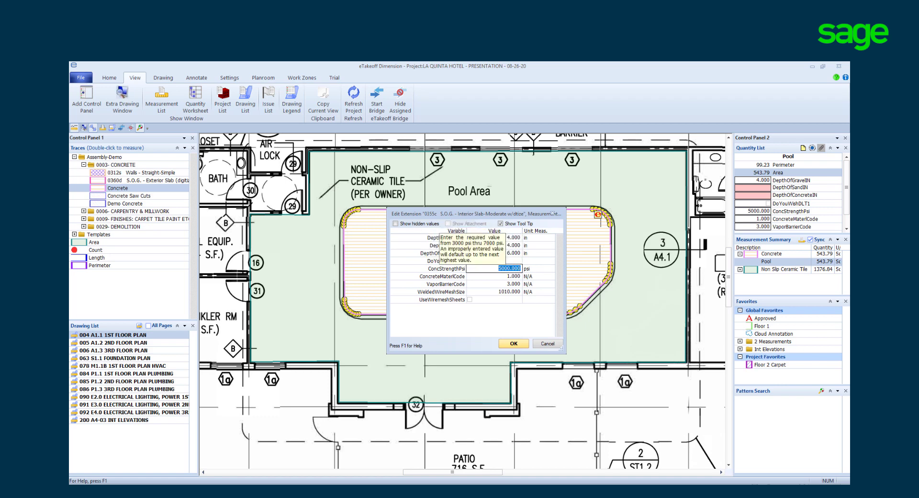
key("Return")
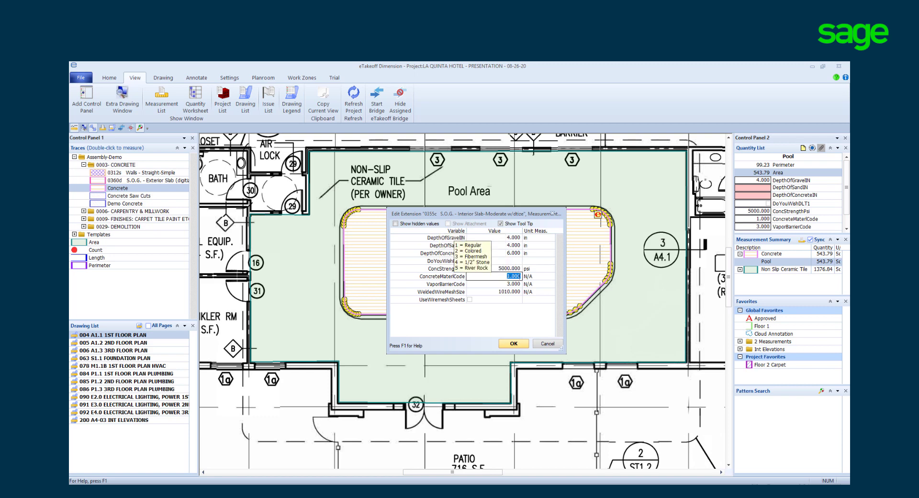
key("Return")
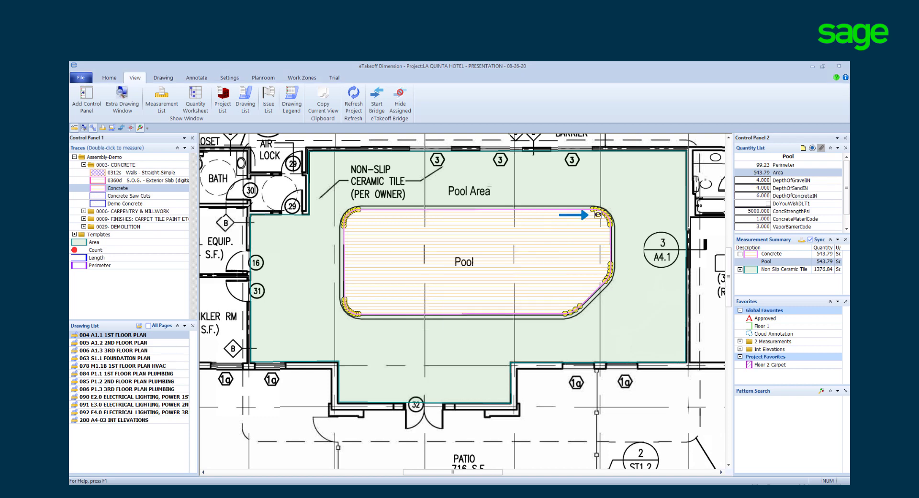
- Measure the corridor wall along the bar, between the two mechanical shafts, with the Wall Framing trace
scroll(461, 313, "up", 3)
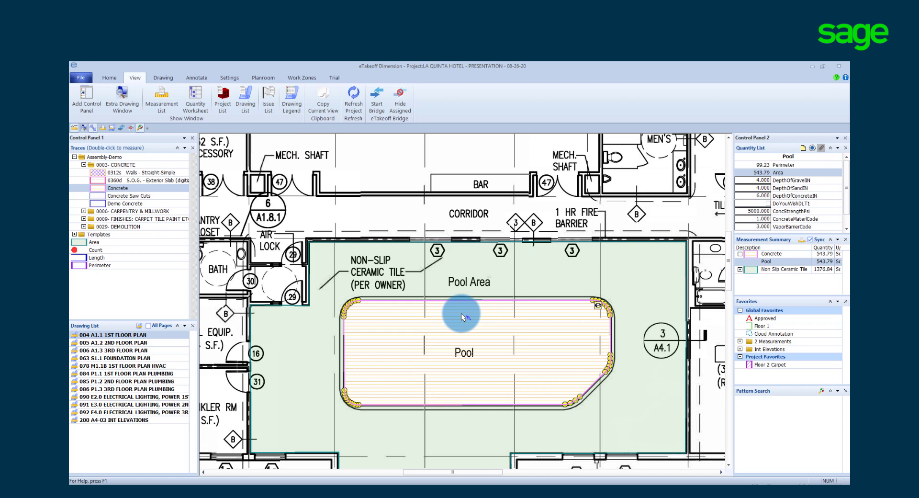
left_click(84, 211)
double_click(122, 226)
left_click(318, 194)
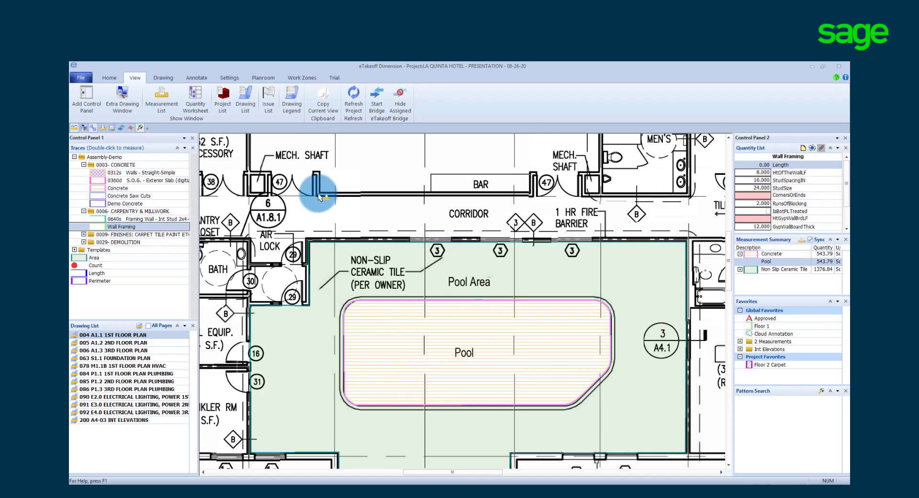
double_click(531, 194)
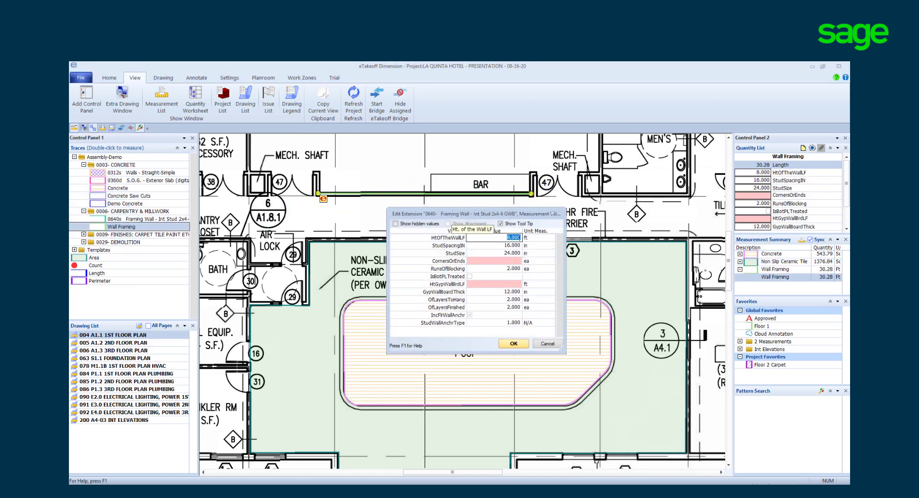
- Set the bar wall's number of corners or ends to 2 and its gypsum wallboard height to 10 ft
key("Tab")
key("Tab")
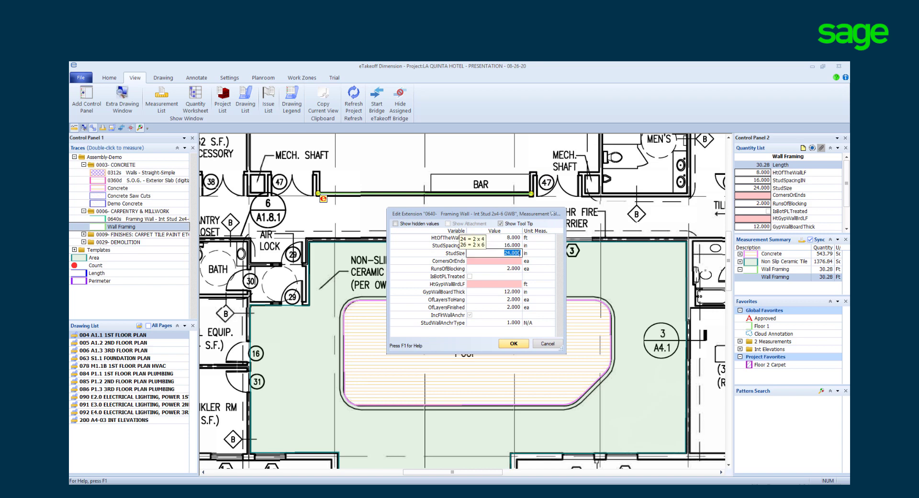
key("Tab")
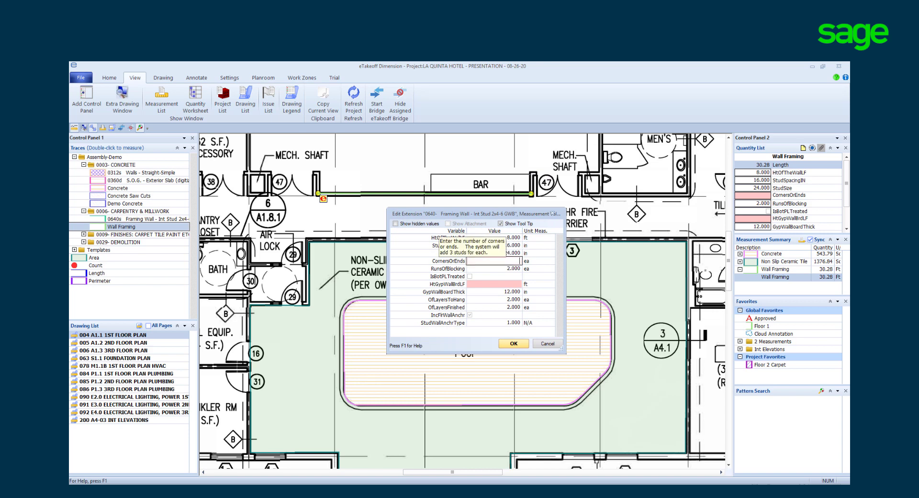
type("2")
key("Tab")
key("Tab")
key("Tab")
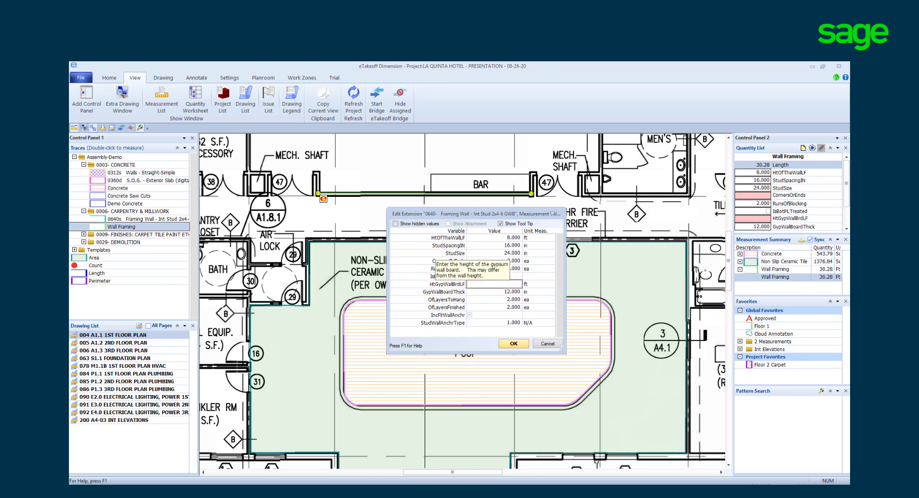
type("10")
key("Tab")
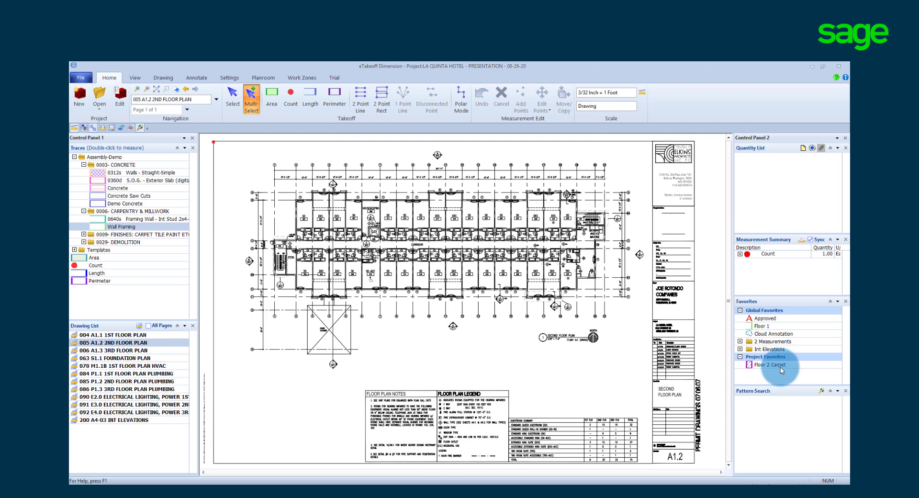
- Place the Floor 2 Carpet project favorite on the 2nd floor plan
mouse_move(780, 366)
left_mouse_down()
mouse_move(581, 340)
mouse_move(534, 282)
left_mouse_up()
key("Escape")
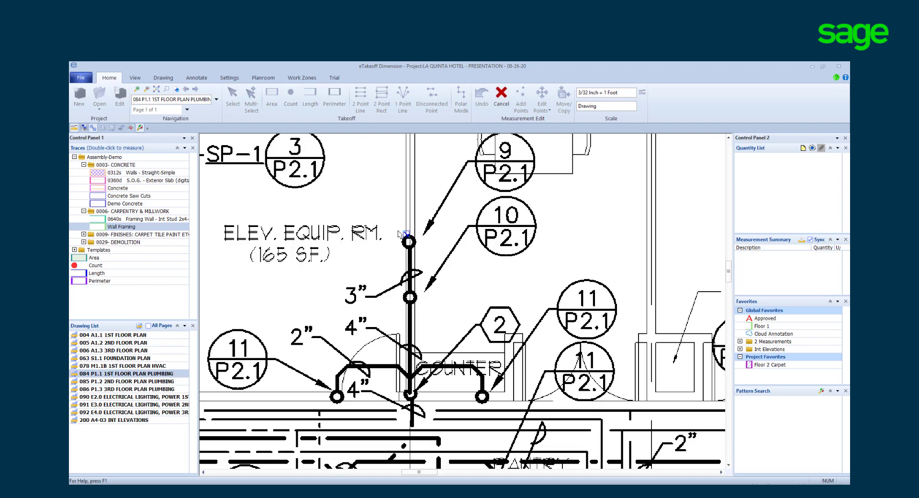
- Capture the riser symbol beside the elevator equipment room as a pattern and run a Riser pattern search within the Search area
left_click(400, 234)
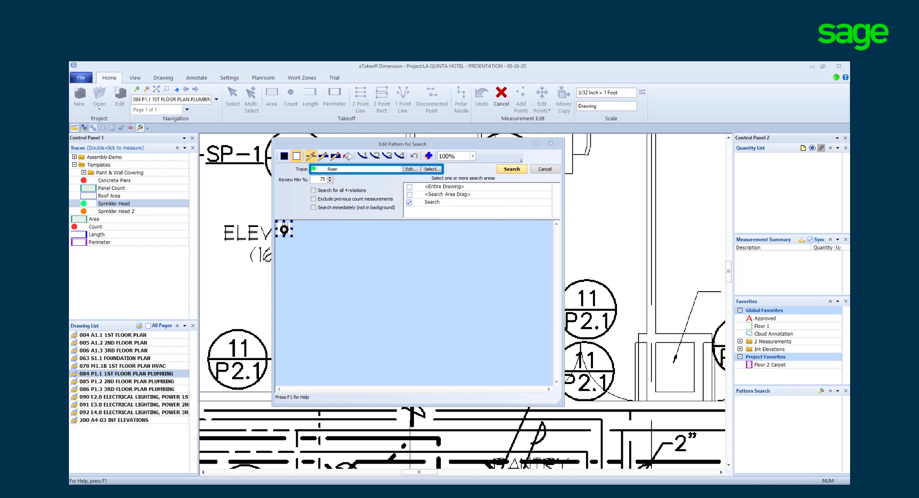
key("Tab")
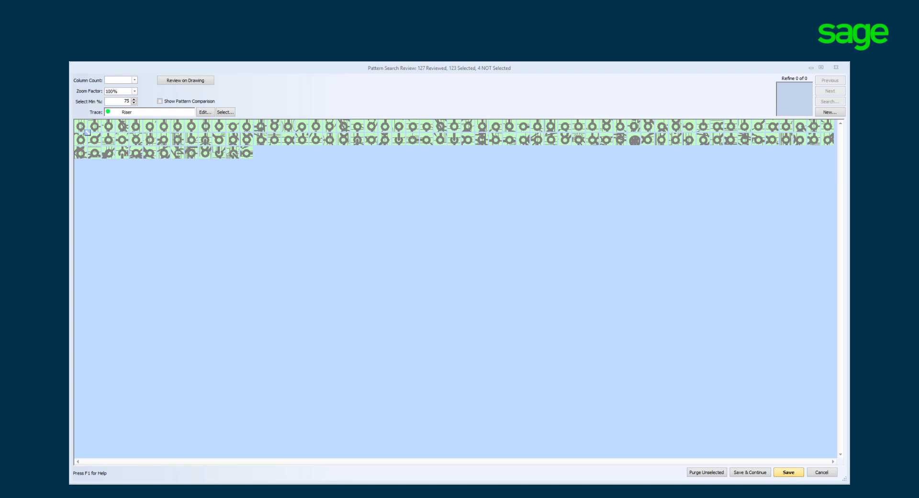
- Enlarge the pattern matches in a 10-column review, exclude the mismatches in the last row, and save the Riser counts
left_click_drag(87, 132, 144, 164)
scroll(531, 391, "down", 5)
left_click(178, 435)
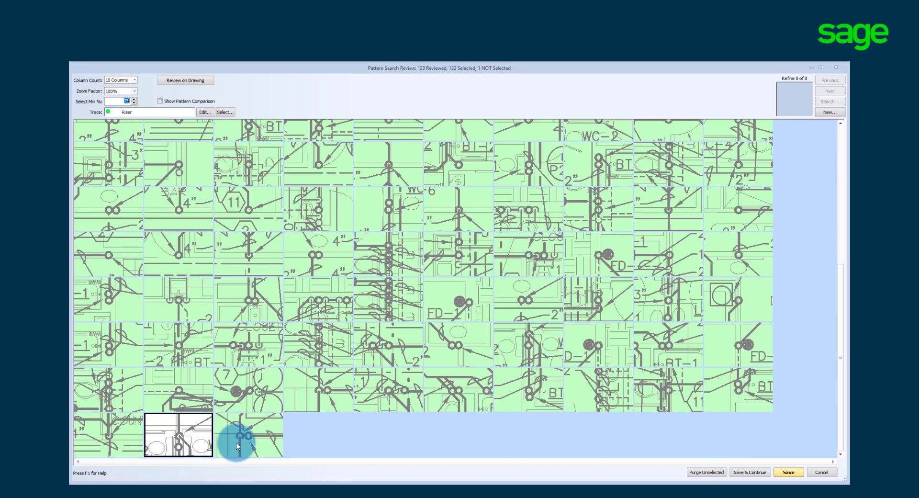
left_click(115, 441)
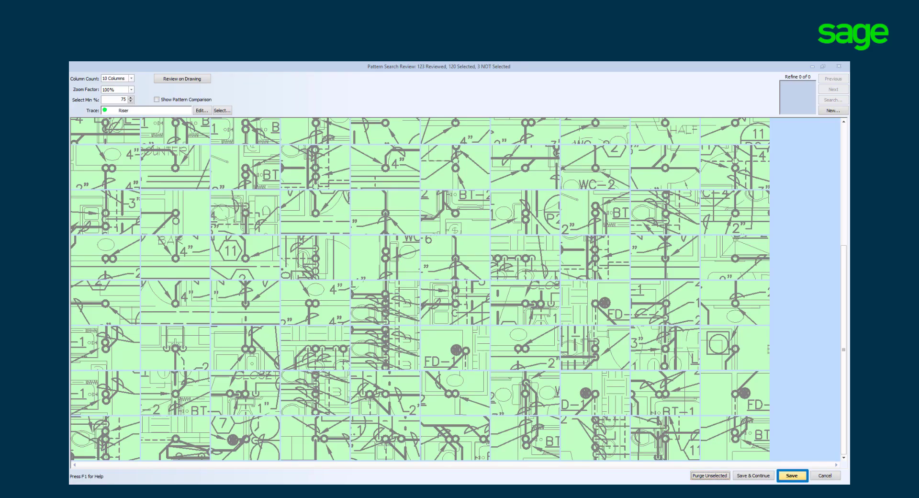
key("Return")
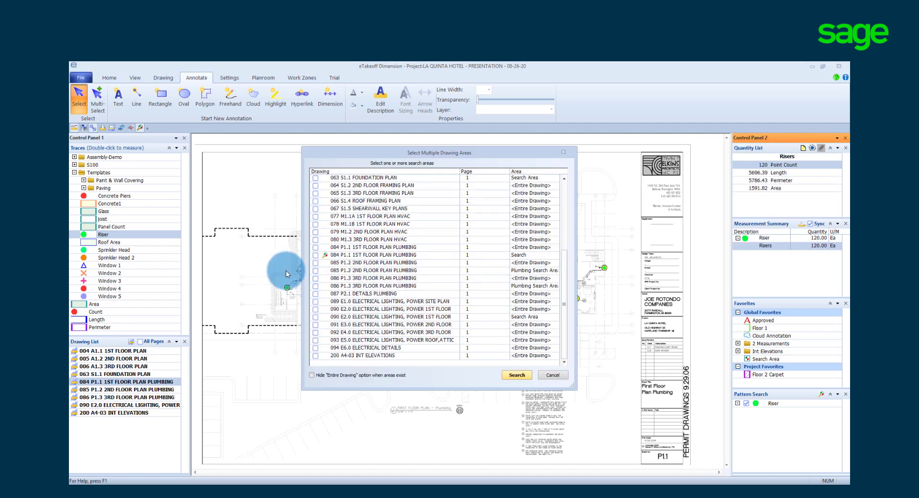
- Run the Riser pattern search on the Plumbing Search Areas of the 085 P1.2 2nd floor and 086 P1.3 3rd floor plumbing plans
left_click(314, 271)
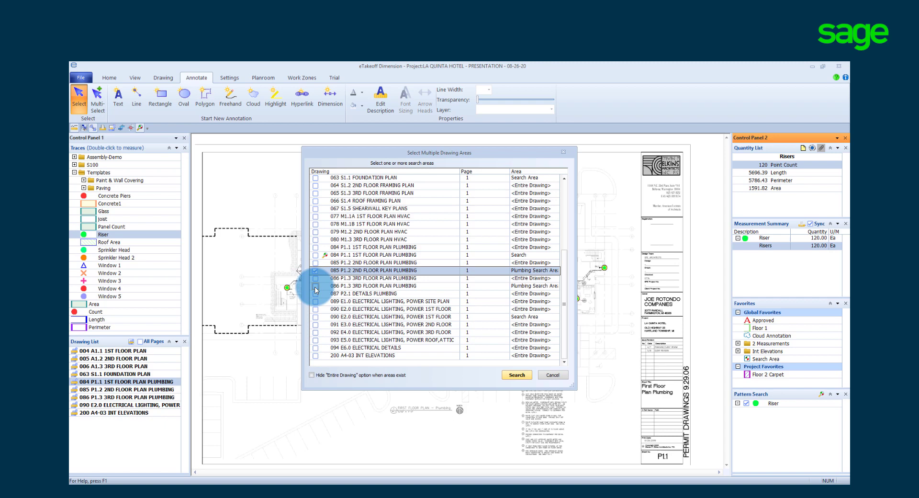
left_click(315, 285)
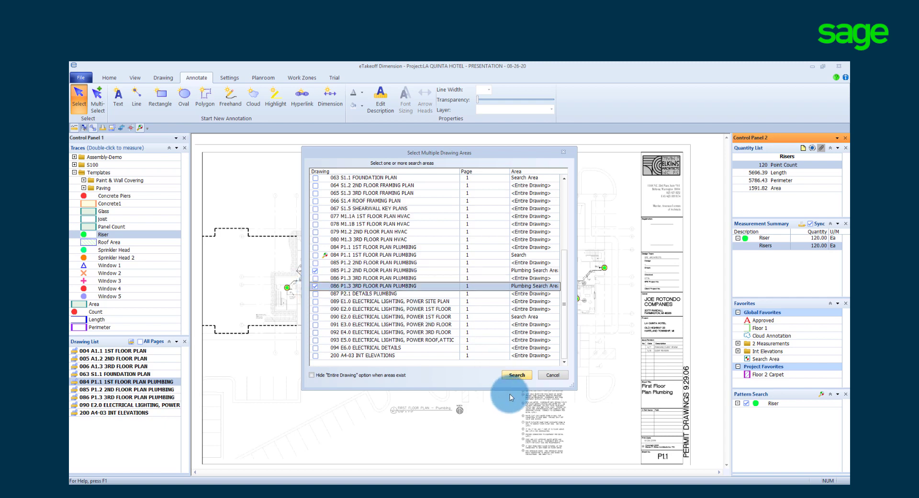
left_click(517, 375)
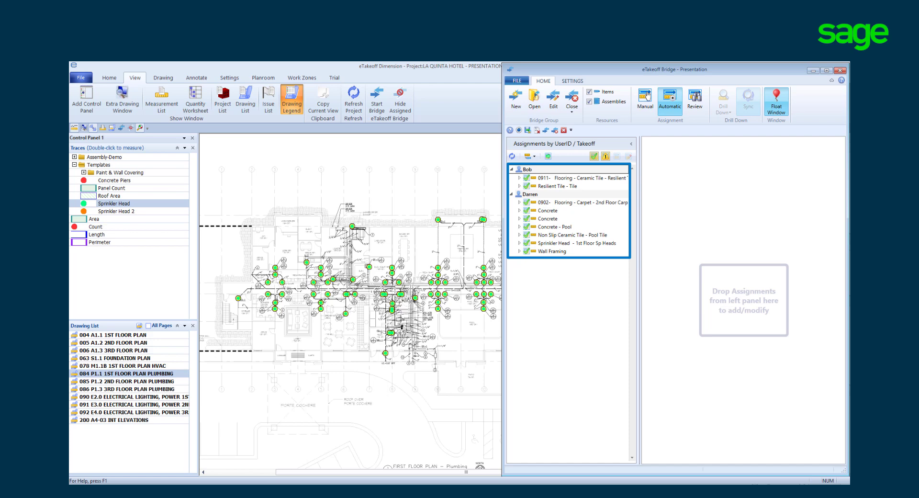
left_click(549, 159)
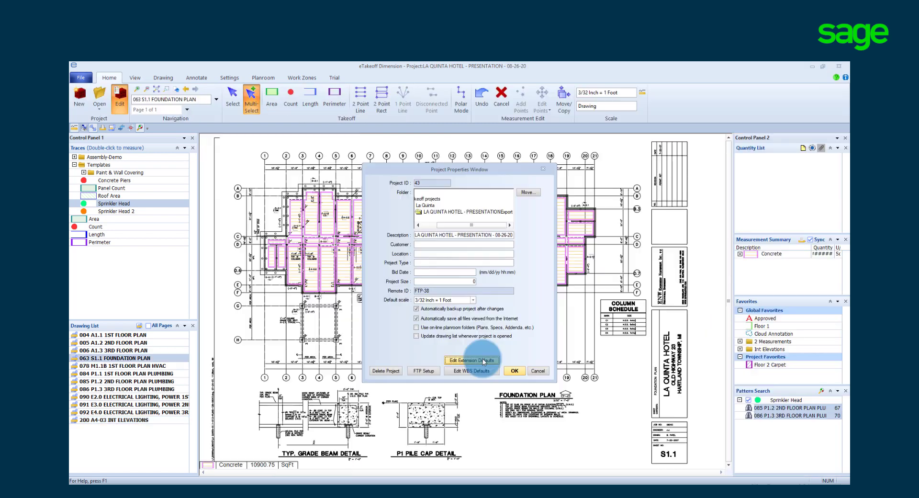
- Set the ConcStrengthPsi extension default to 4000 psi and save the project properties
left_click(474, 360)
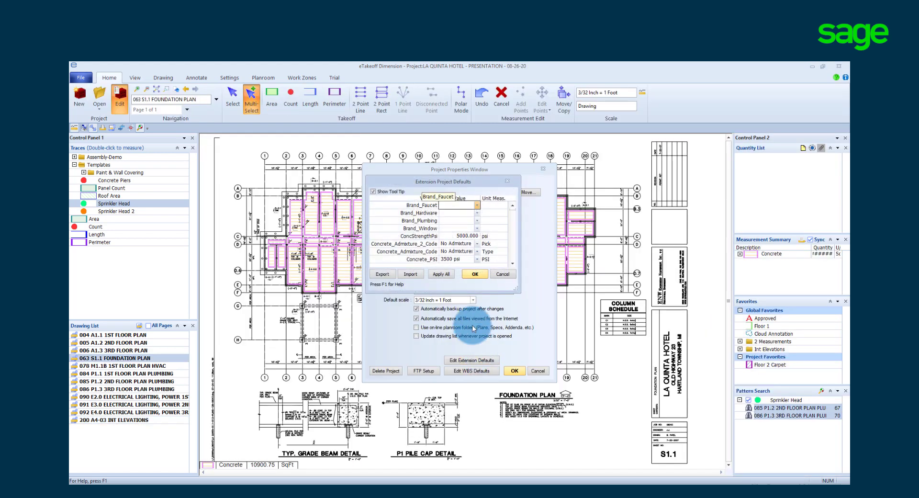
left_click(444, 235)
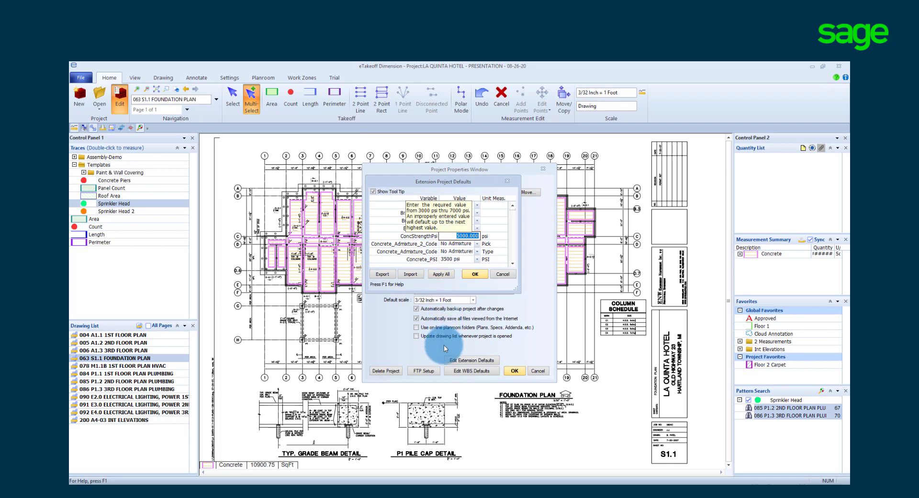
type("40")
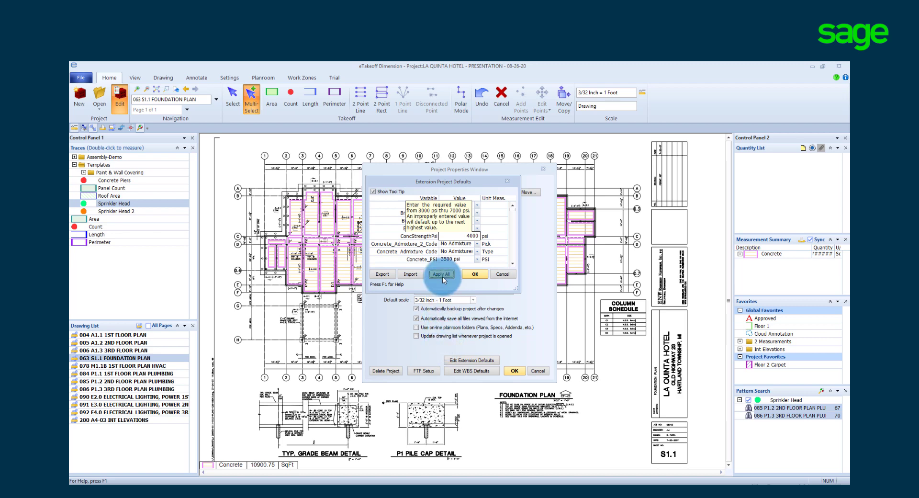
left_click(475, 274)
left_click(515, 370)
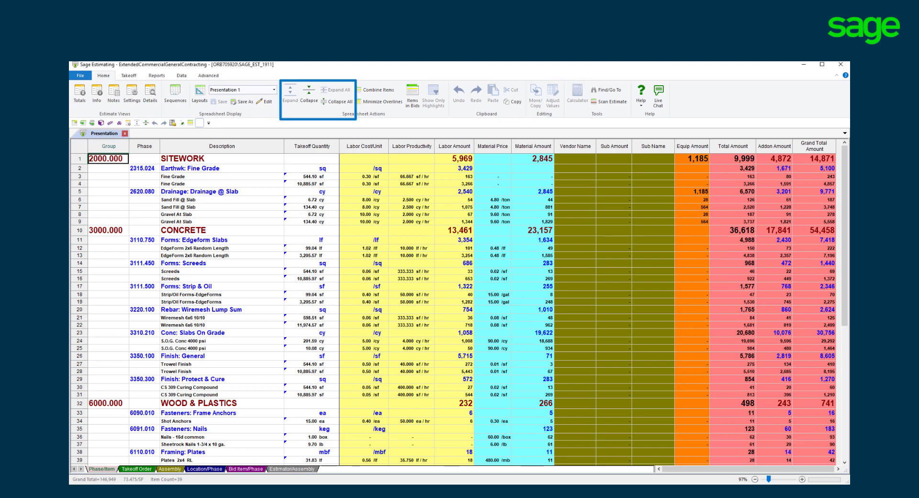
- Switch to Sage Estimating and collapse the Presentation estimate spreadsheet by two levels
left_click(309, 93)
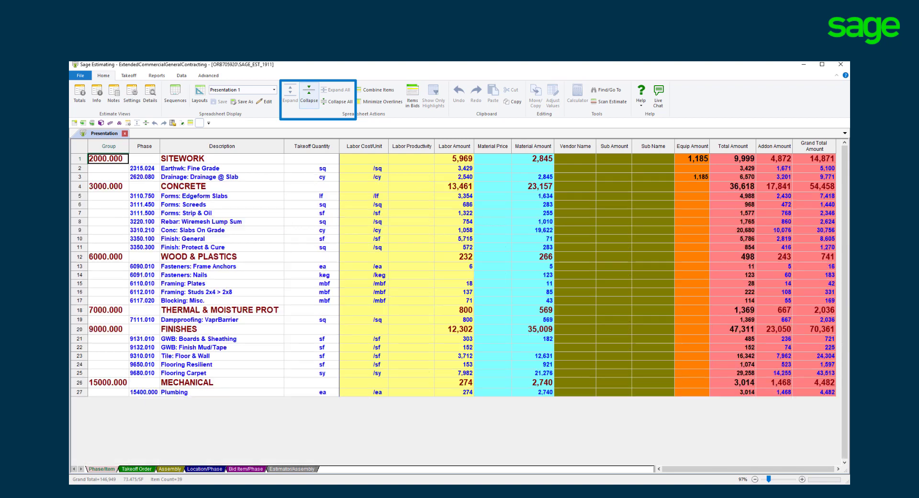
left_click(308, 94)
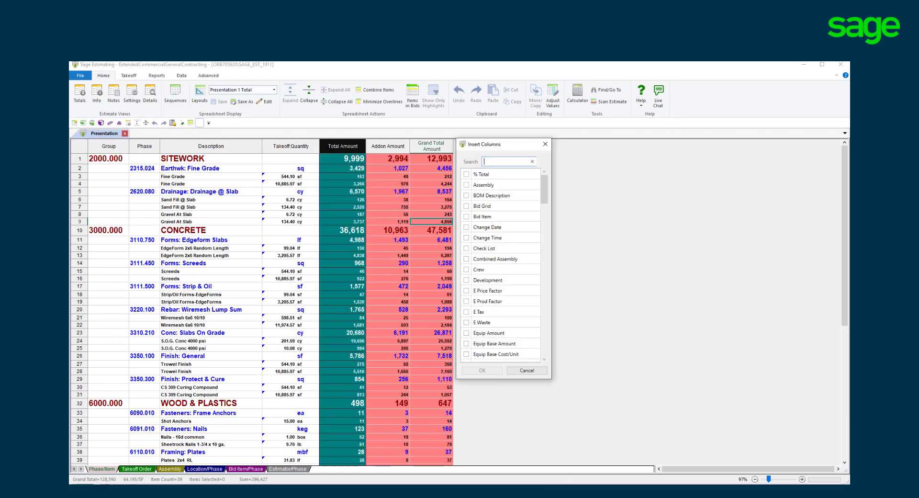
- Insert the Change Date and Change Time columns before Total Amount in the estimate spreadsheet
type("chang")
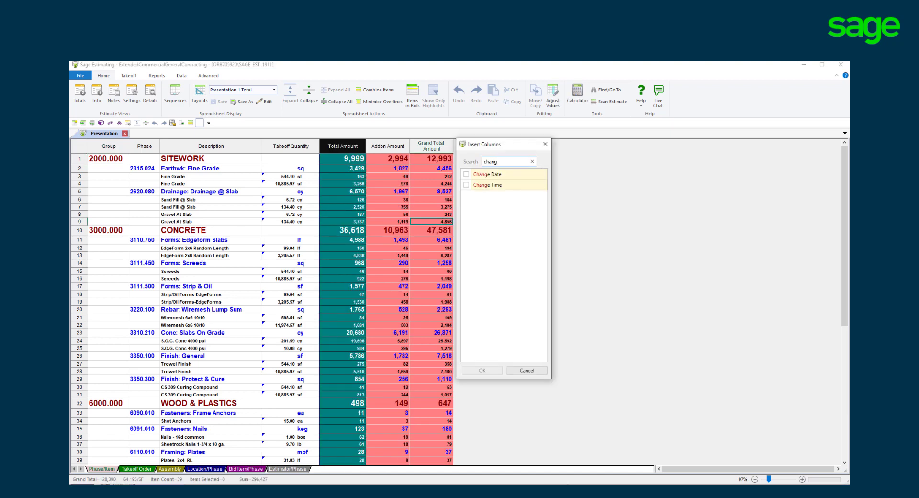
left_click(466, 174)
left_click(466, 184)
left_click(482, 369)
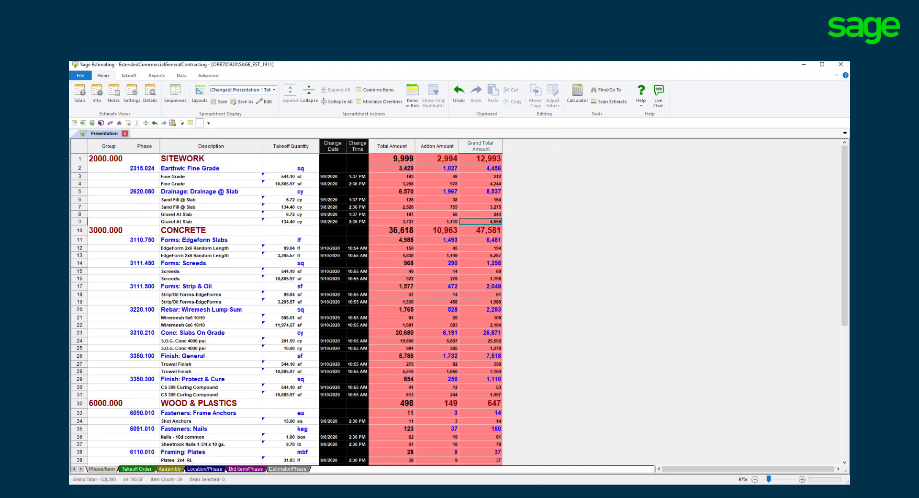
- Move the Change Date and Change Time columns after Grand Total Amount and give them an olive background
left_click_drag(358, 149, 502, 145)
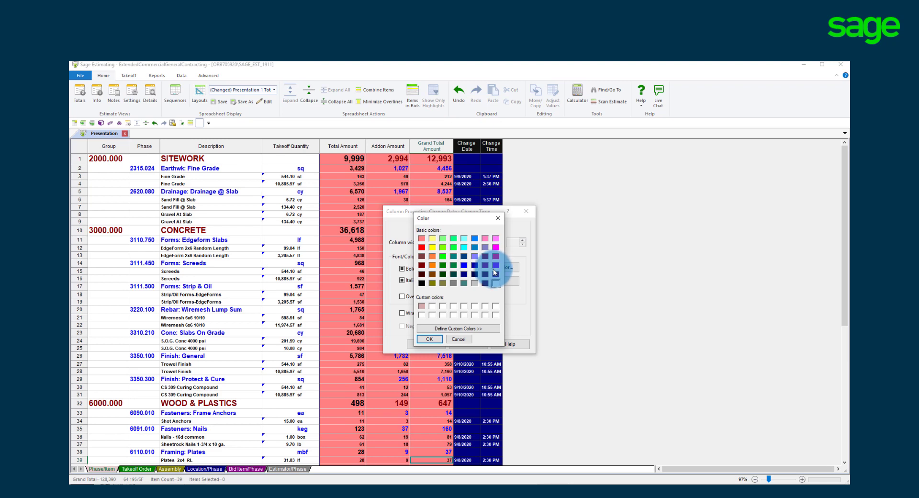
left_click(432, 282)
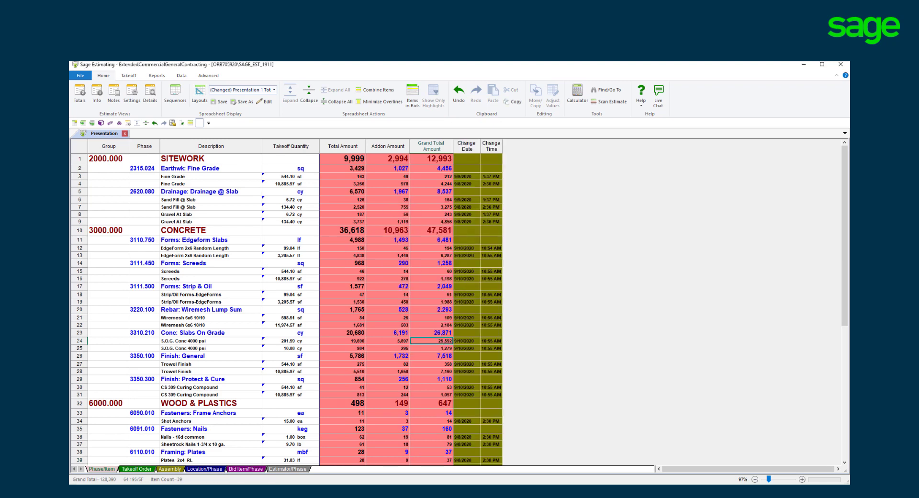
- Relabel the Addon Amount column as Markups and save the spreadsheet layout
type("Markups")
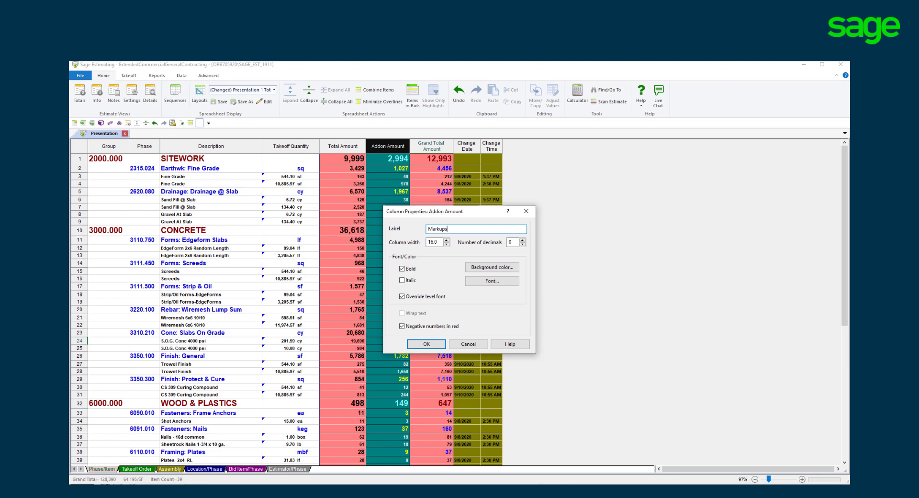
key("Return")
left_click(221, 101)
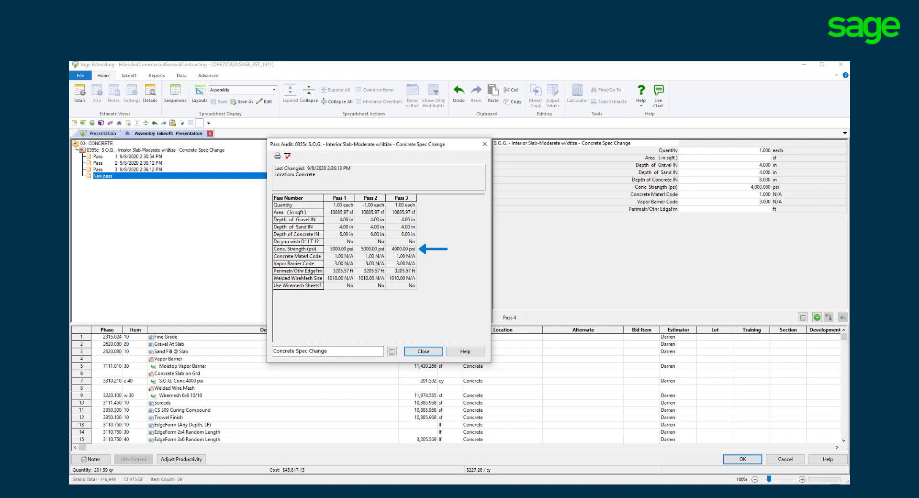
- Close the Concrete Spec Change pass audit of the interior slab assembly
key("Escape")
right_click(84, 354)
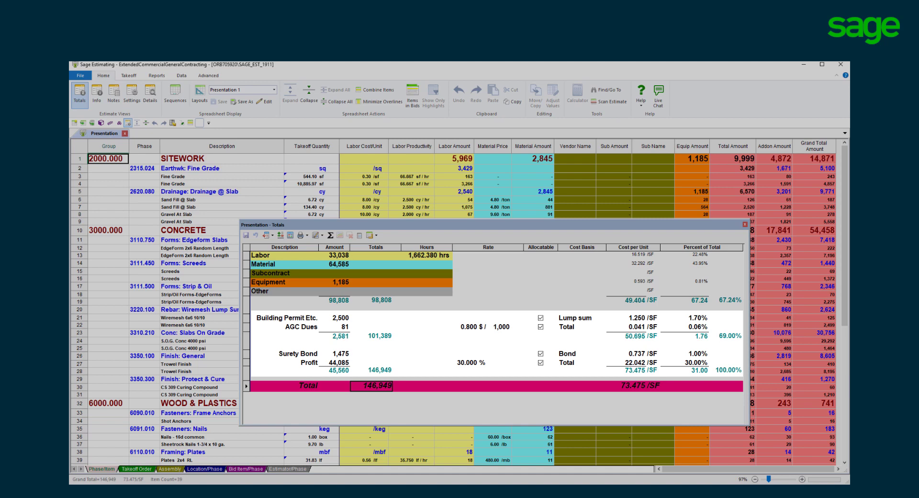
- Set the Profit rate in the estimate totals to 20%
left_click(465, 362)
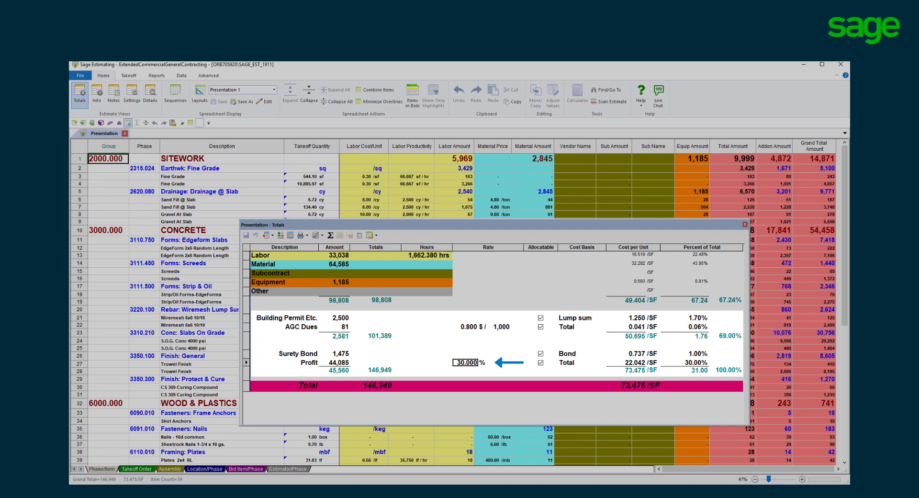
type("20")
key("Tab")
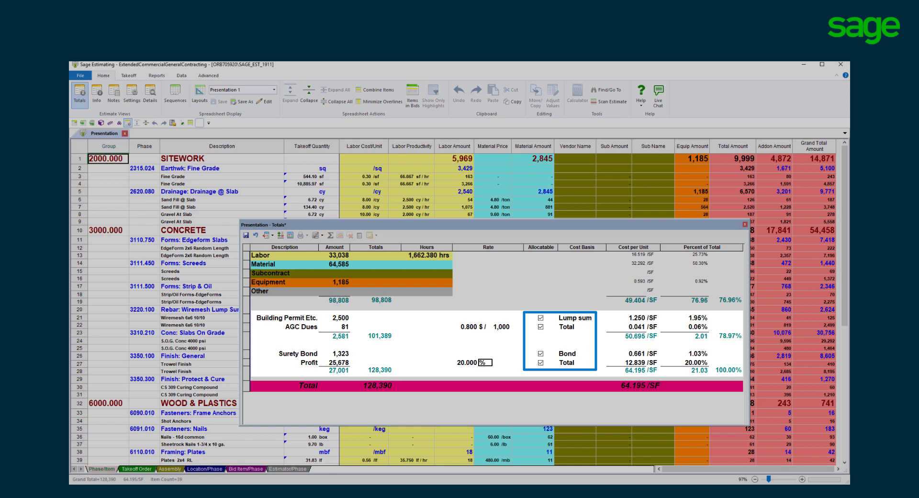
- Make Profit, Surety Bond, AGC Dues and Building Permit non-allocatable and save the estimate totals
left_click(540, 362)
left_click(540, 353)
left_click(540, 326)
left_click(540, 317)
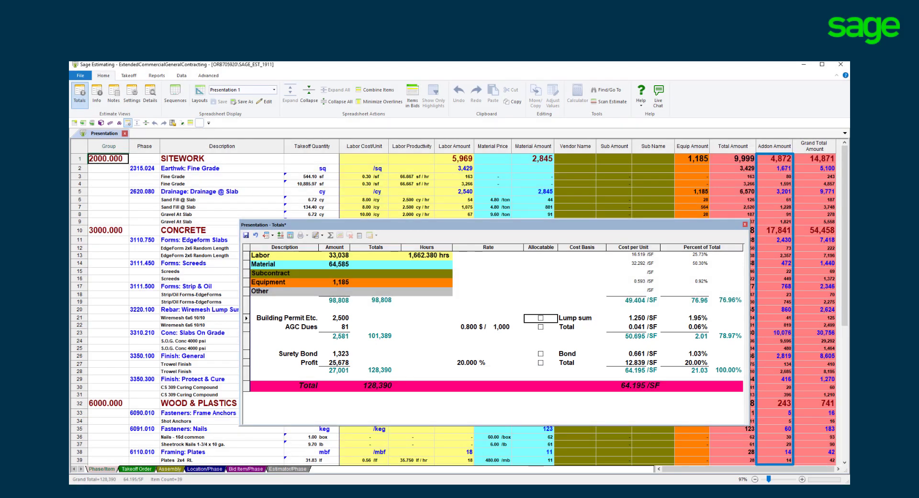
left_click(246, 235)
key("ctrl+s")
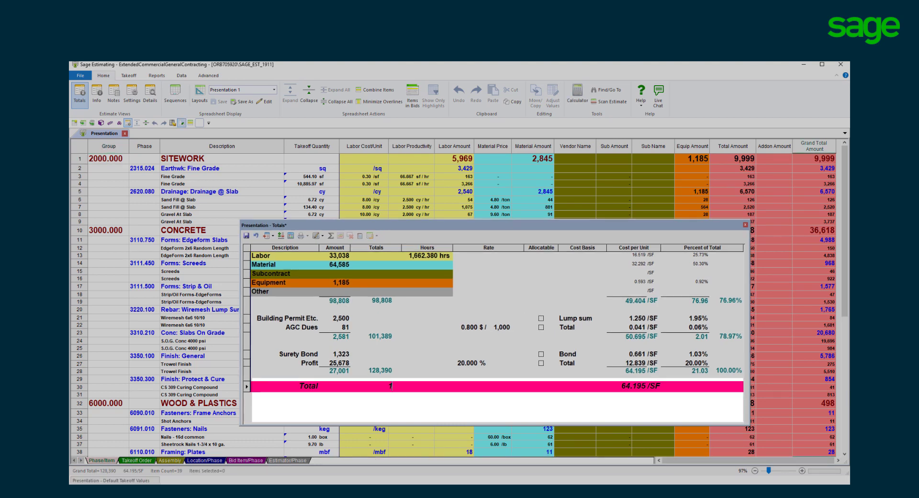
- Set the estimate total to 110,000 and spread an adjustment of -2,000 across the Labor Amount column
type("110000")
key("Return")
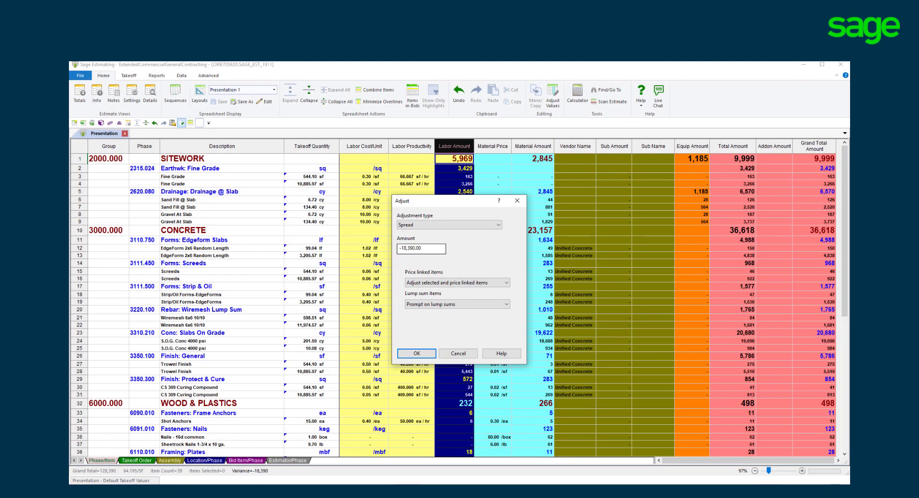
type("-2000")
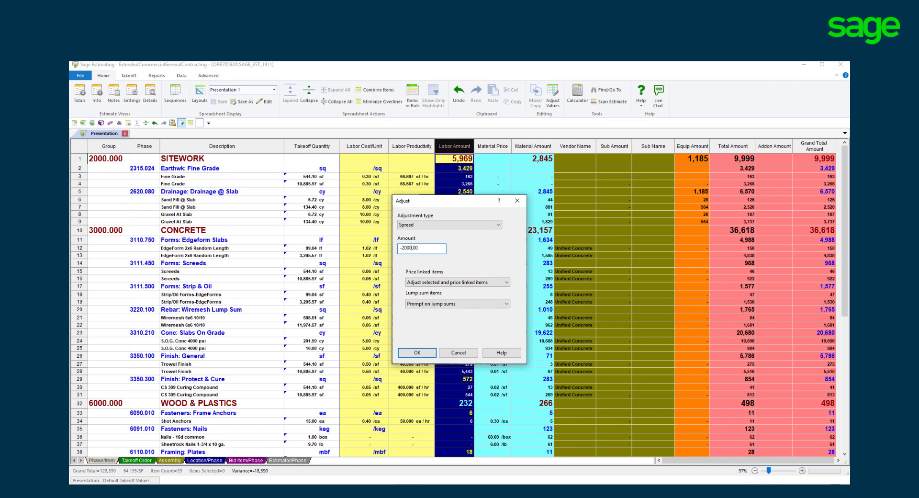
key("Return")
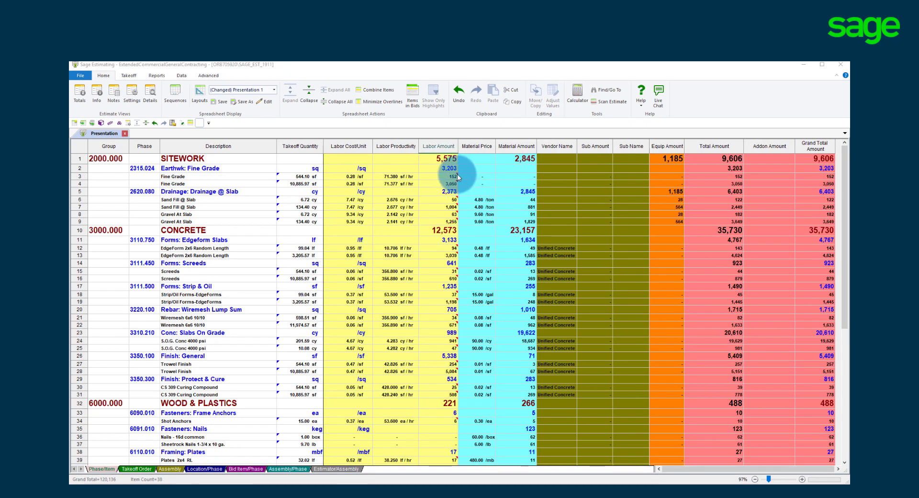
mouse_move(457, 177)
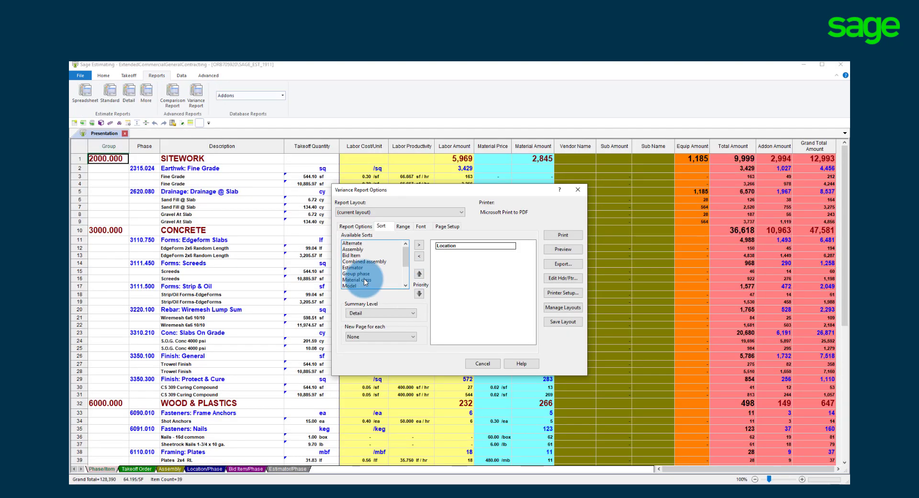
- Add Phase as a sort level below Location in the variance report and preview the report
scroll(365, 281, "down", 3)
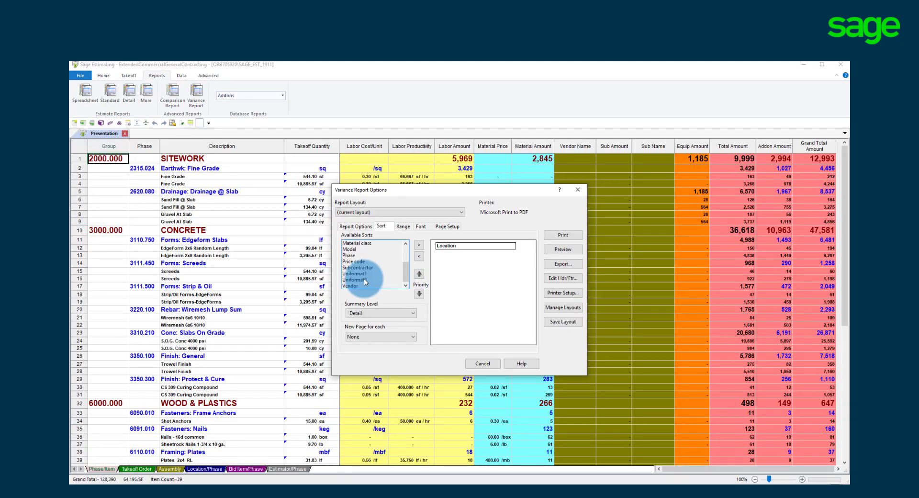
double_click(352, 255)
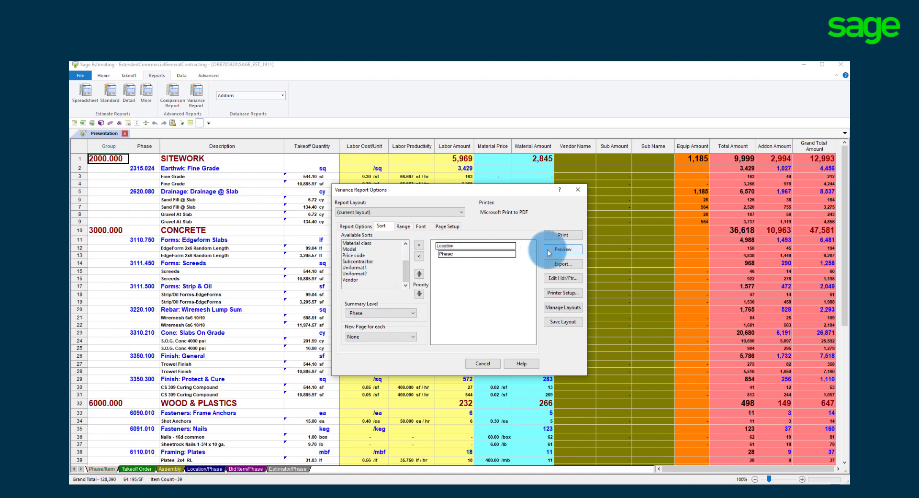
left_click(563, 249)
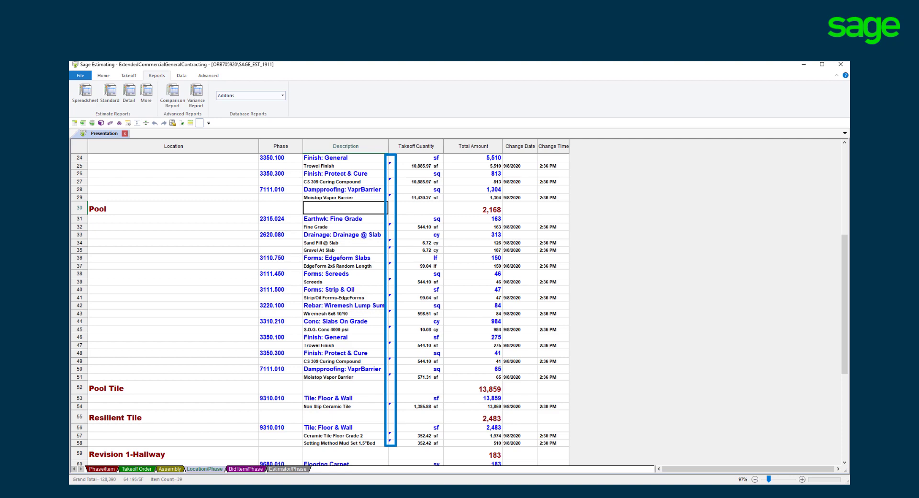
- Open the available actions for the takeoff quantity of the Pool's Fine Grade item
right_click(406, 227)
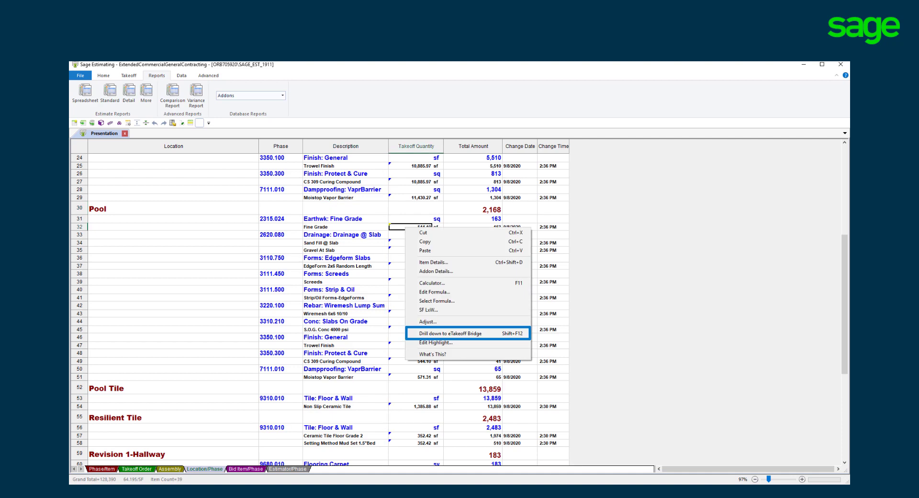